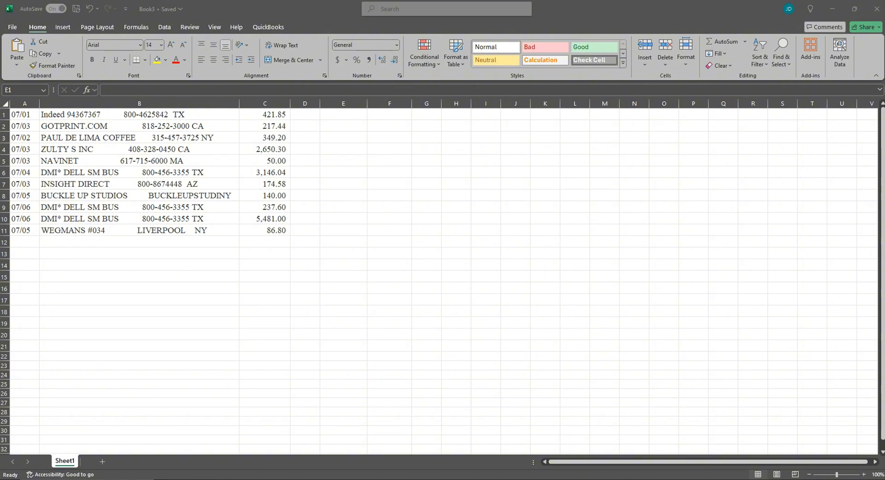
# Switch to the browser and open the article on adding missing years to Excel dates from the Free Skills Library's Financial Comprehension page.
pyautogui.moveTo(884, 44); pyautogui.dragTo(386, 9)
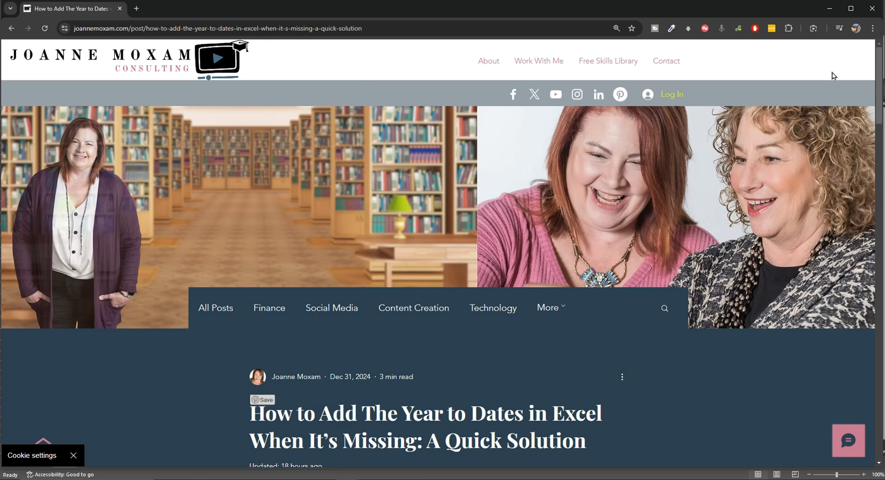
pyautogui.moveTo(624, 65)
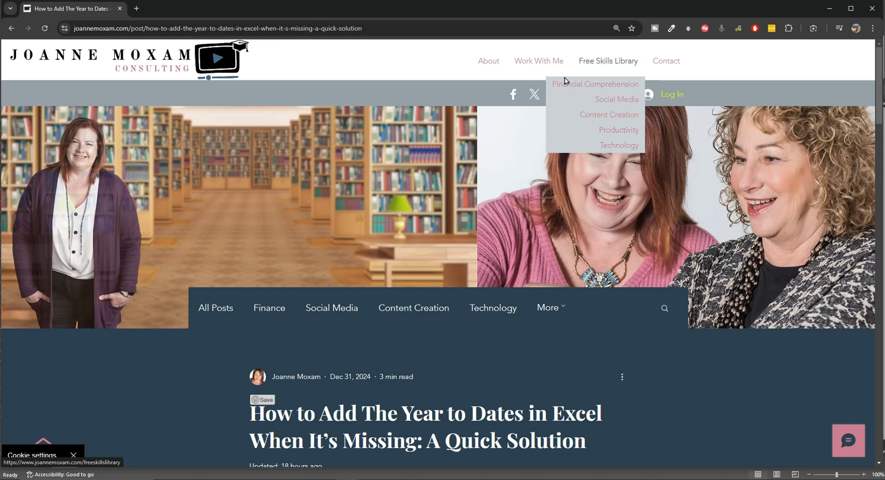
pyautogui.click(599, 88)
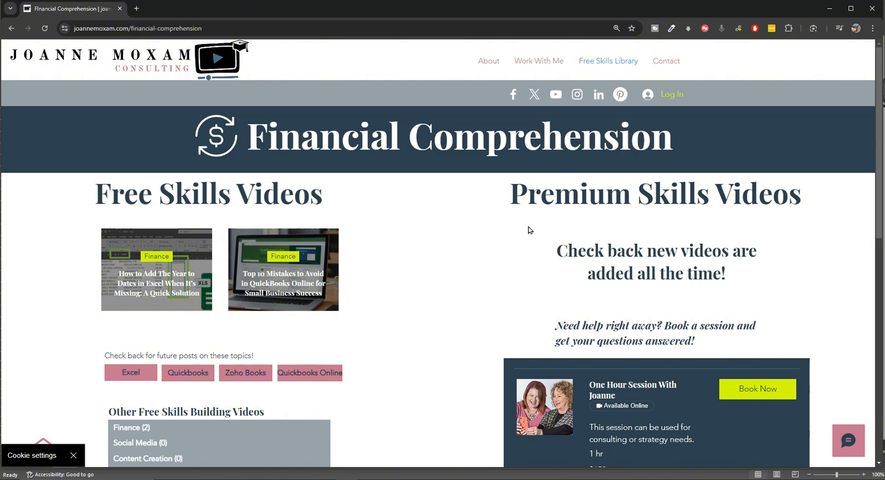
pyautogui.scroll(-3, 567, 281)
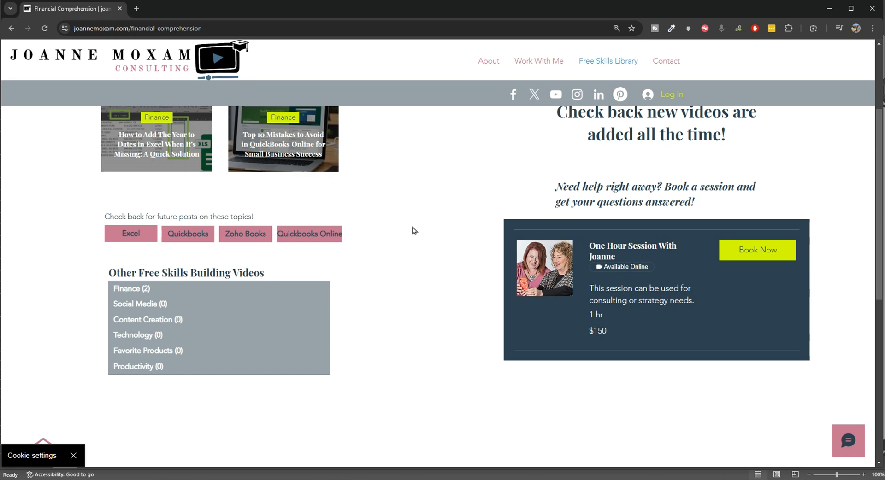
pyautogui.click(599, 63)
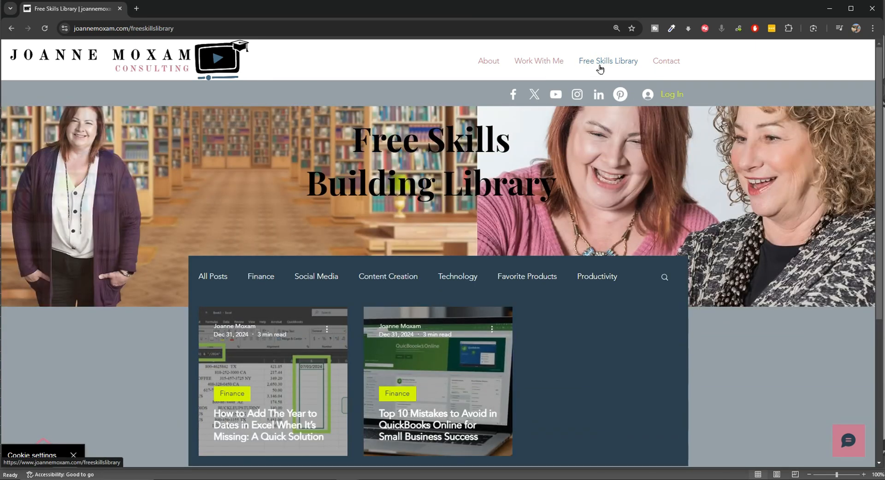
pyautogui.click(596, 68)
pyautogui.click(595, 84)
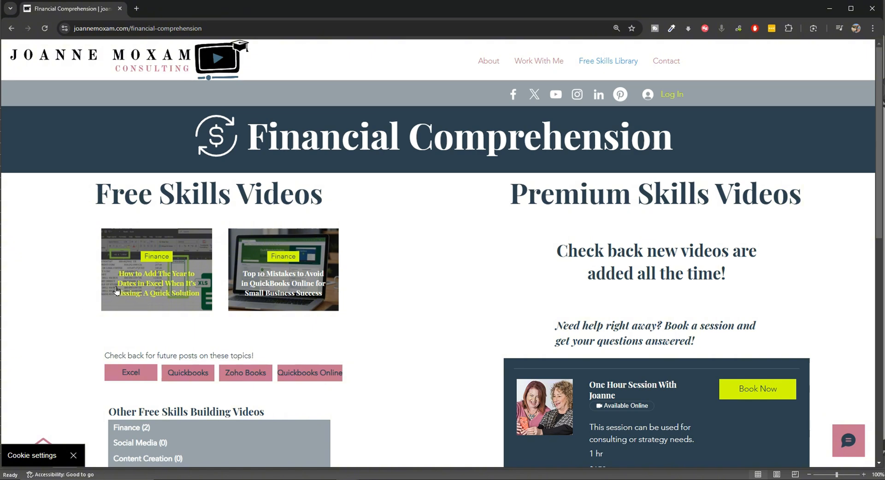
pyautogui.click(167, 283)
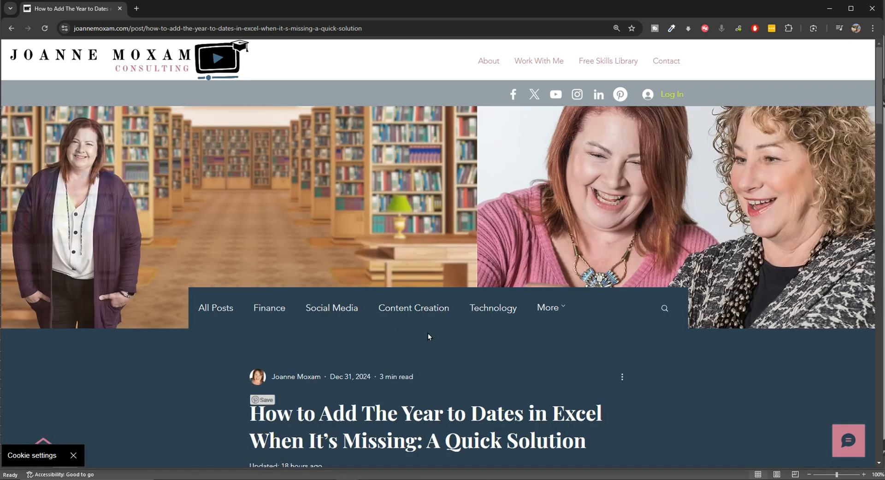
# Copy the formula =DATEVALUE(A1 & "/2024") from the article's section on using a formula to add the year.
pyautogui.scroll(-3, 243, 311)
pyautogui.scroll(-1, 244, 315)
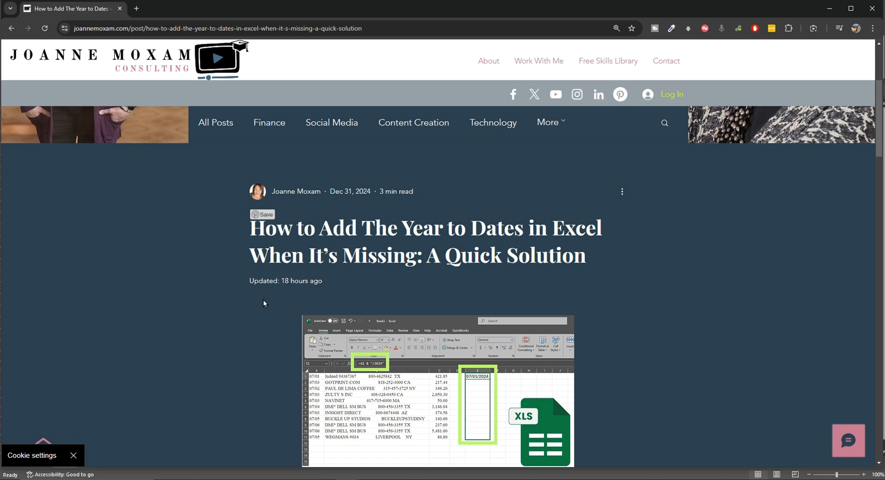
pyautogui.scroll(-3, 264, 299)
pyautogui.scroll(-2, 263, 299)
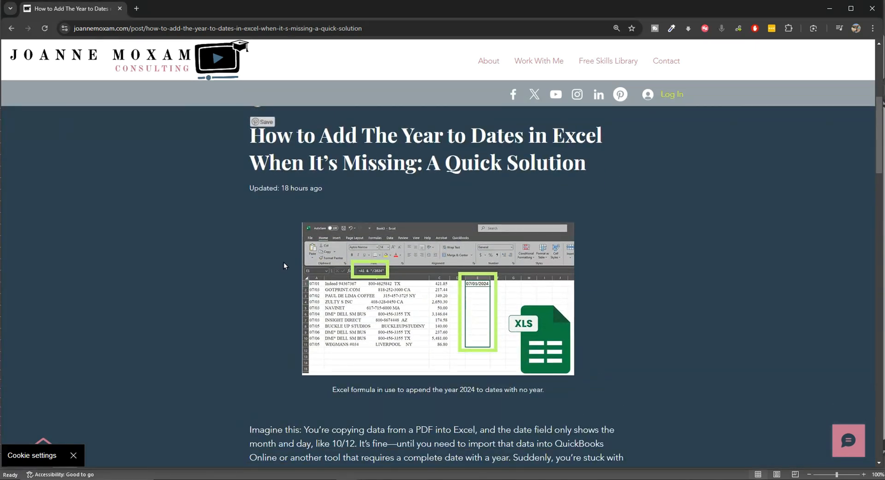
pyautogui.scroll(-5, 284, 265)
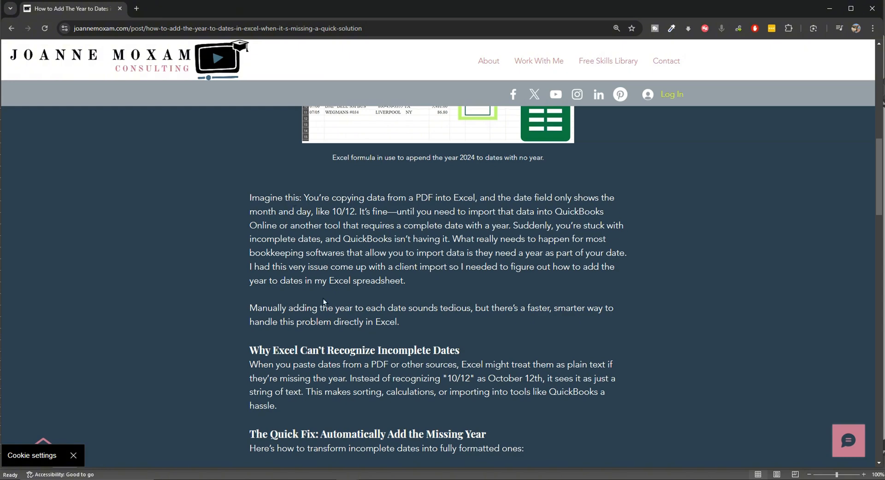
pyautogui.scroll(-4, 324, 302)
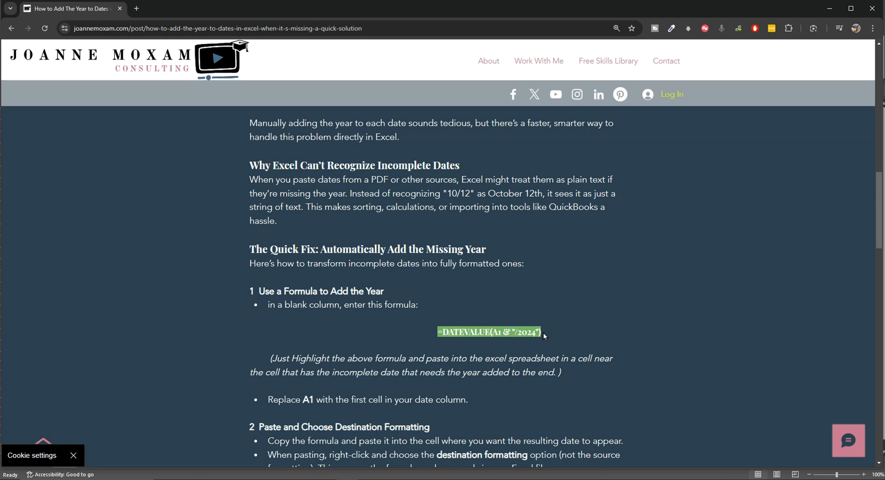
pyautogui.moveTo(549, 333); pyautogui.dragTo(432, 330)
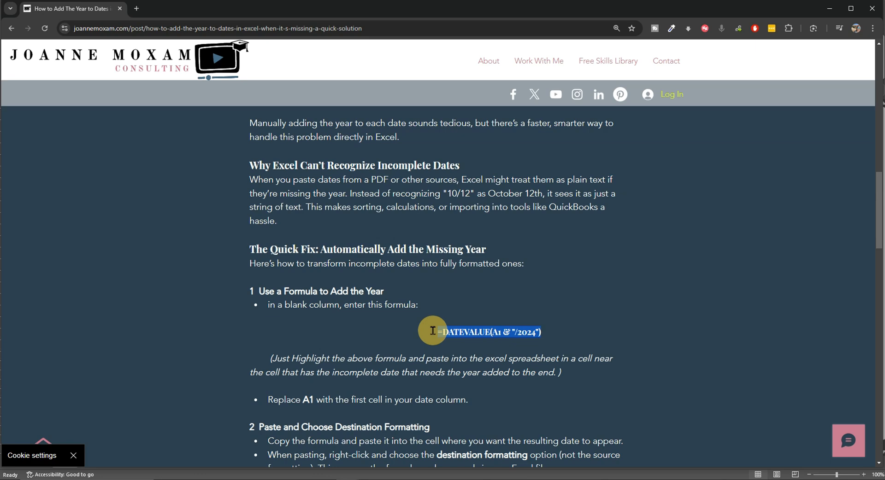
pyautogui.rightClick(461, 331)
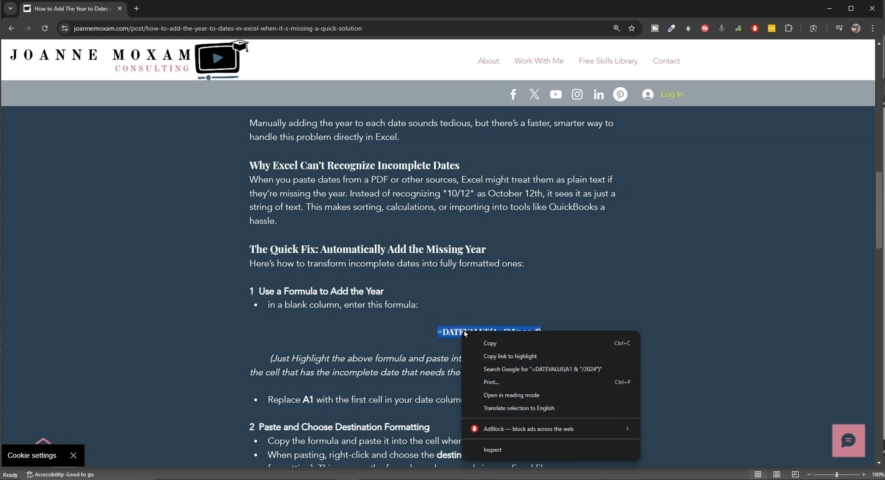
pyautogui.click(482, 341)
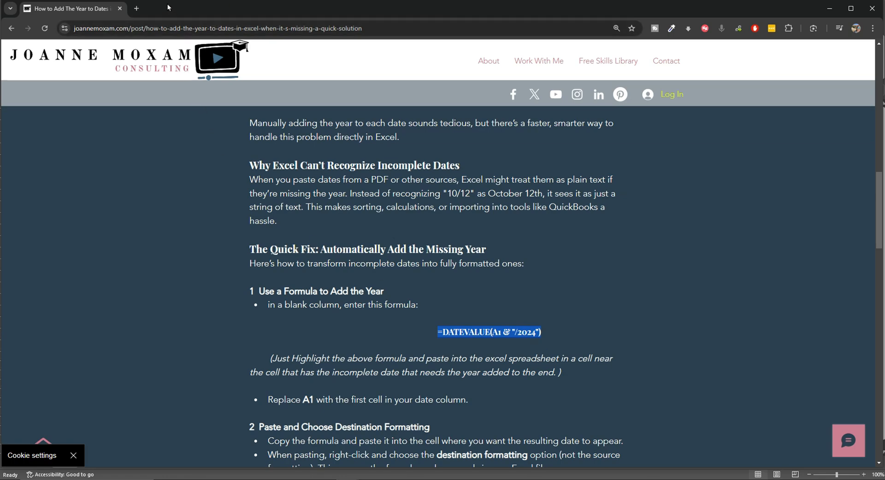
# Switch to Excel, paste the copied DATEVALUE formula into cell E1 and make its text black.
pyautogui.doubleClick(186, 9)
pyautogui.moveTo(824, 96); pyautogui.dragTo(763, 1)
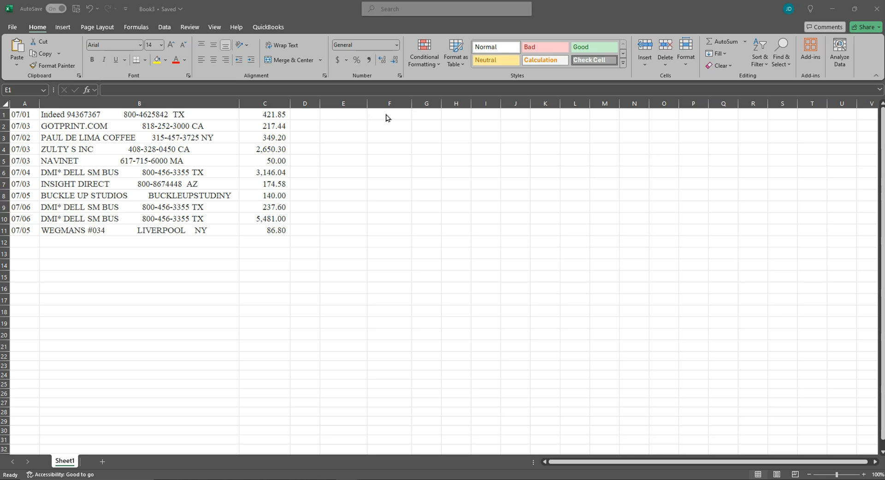
pyautogui.hotkey('ctrl', 'v')
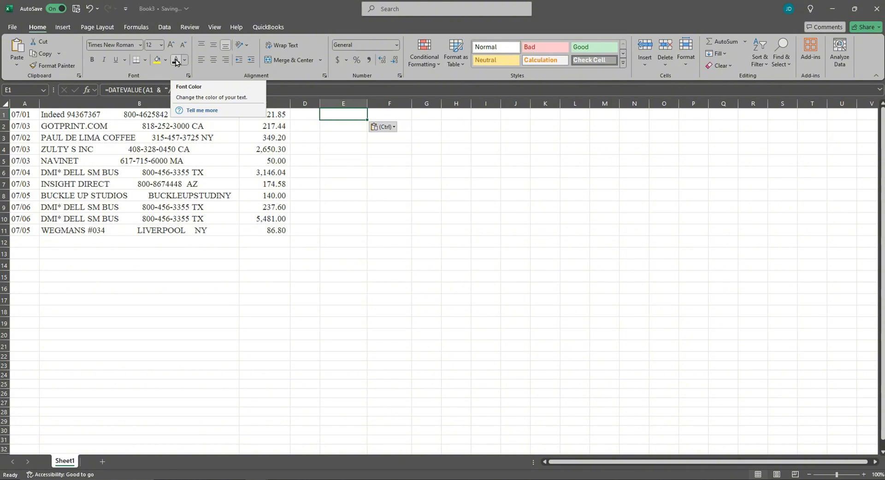
pyautogui.click(175, 60)
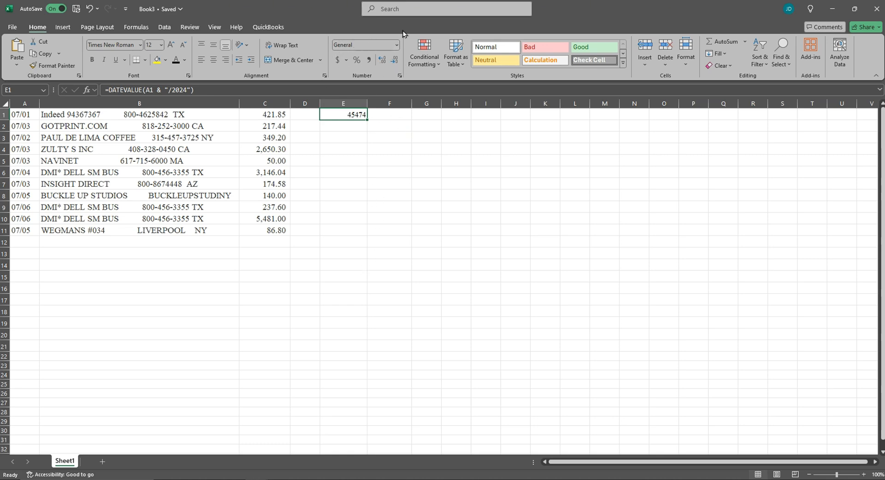
# Format cell E1 as Short Date and fill its formula down through E11.
pyautogui.moveTo(345, 31); pyautogui.dragTo(351, 30)
pyautogui.click(506, 7)
pyautogui.click(396, 46)
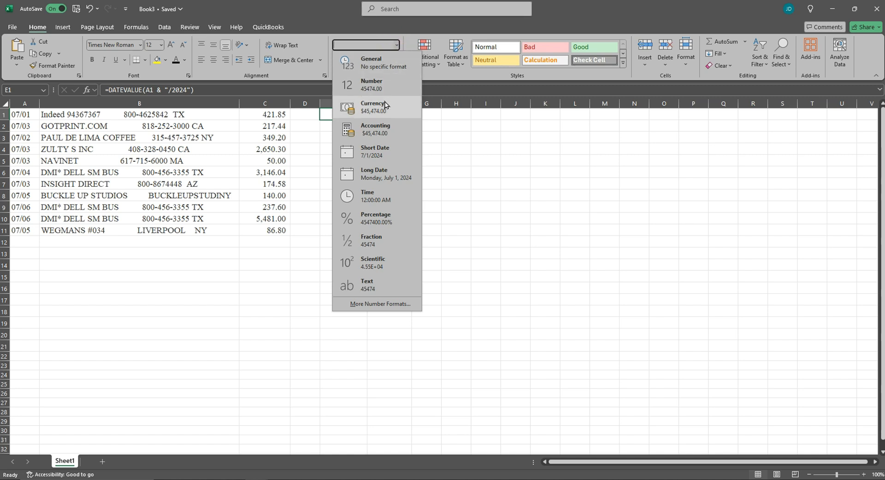
pyautogui.click(379, 154)
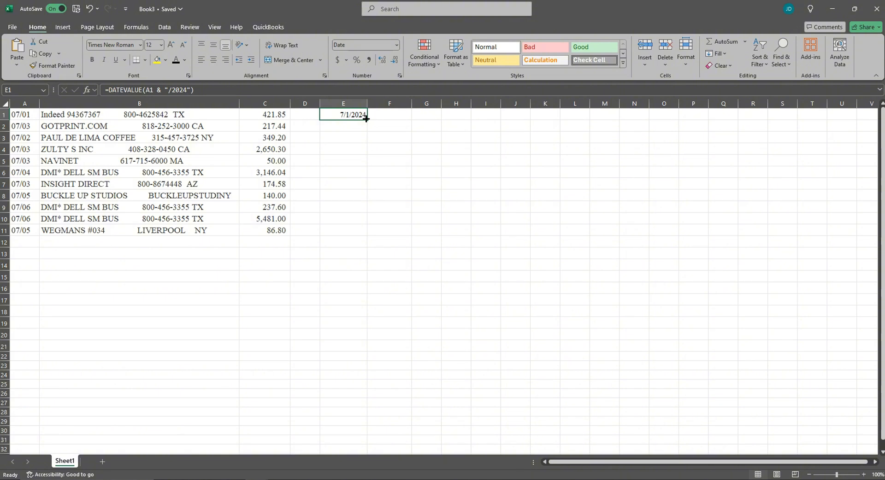
pyautogui.moveTo(366, 119); pyautogui.dragTo(363, 237)
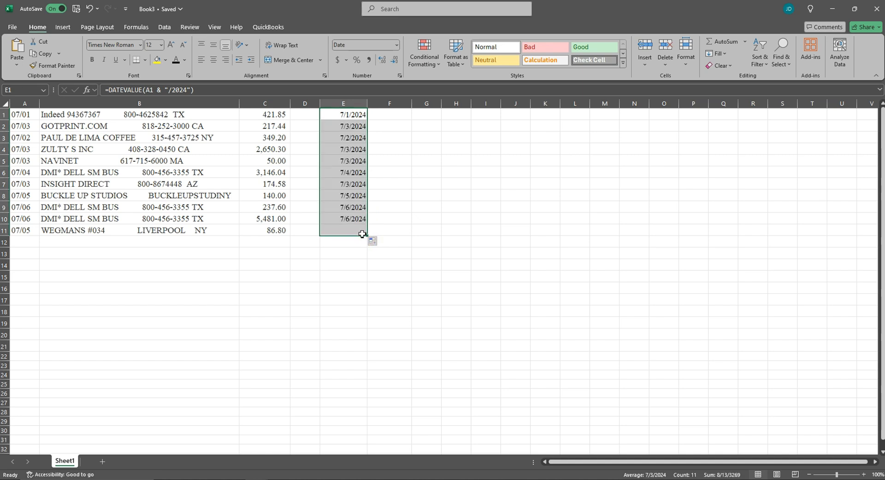
pyautogui.click(355, 116)
pyautogui.rightClick(355, 118)
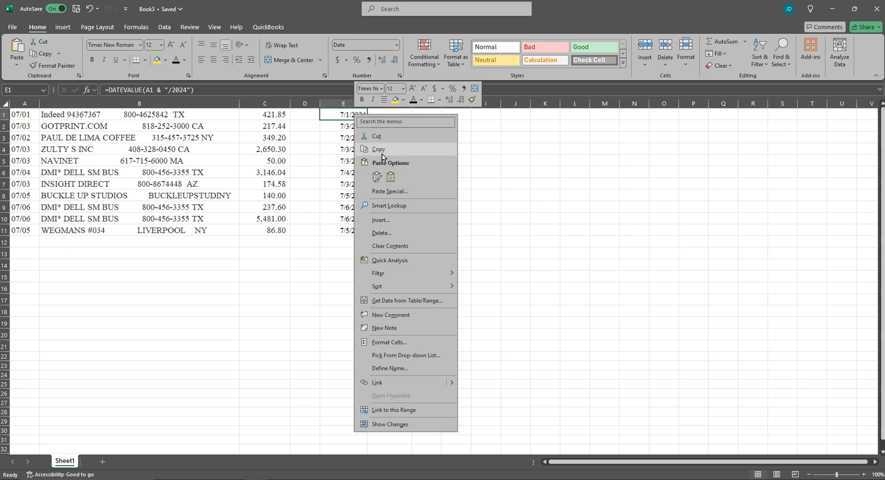
pyautogui.press('Escape')
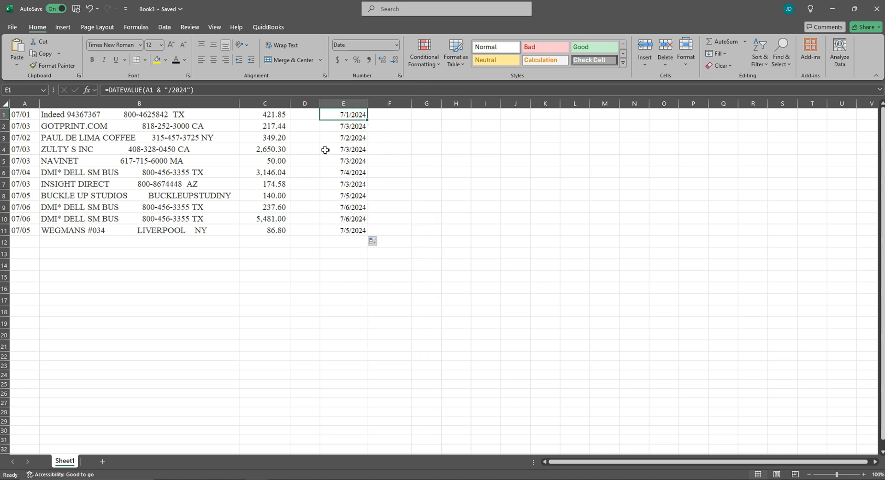
pyautogui.moveTo(335, 127); pyautogui.dragTo(347, 229)
pyautogui.rightClick(347, 229)
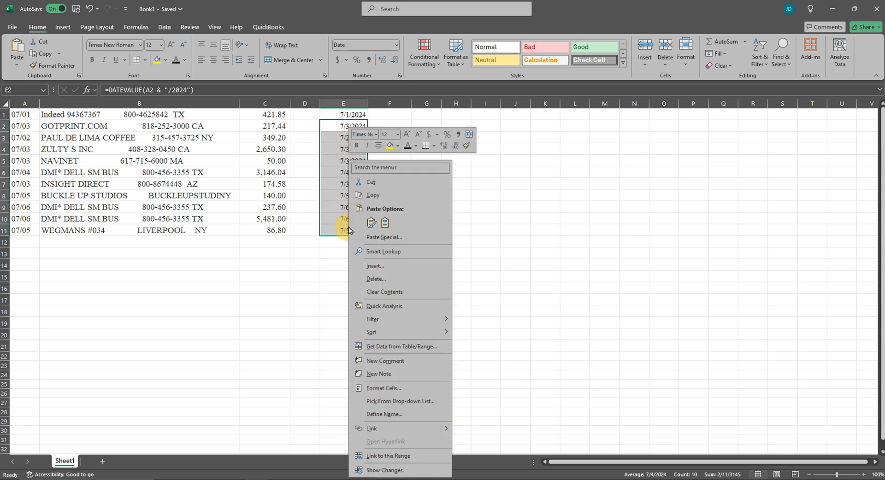
pyautogui.press('Escape')
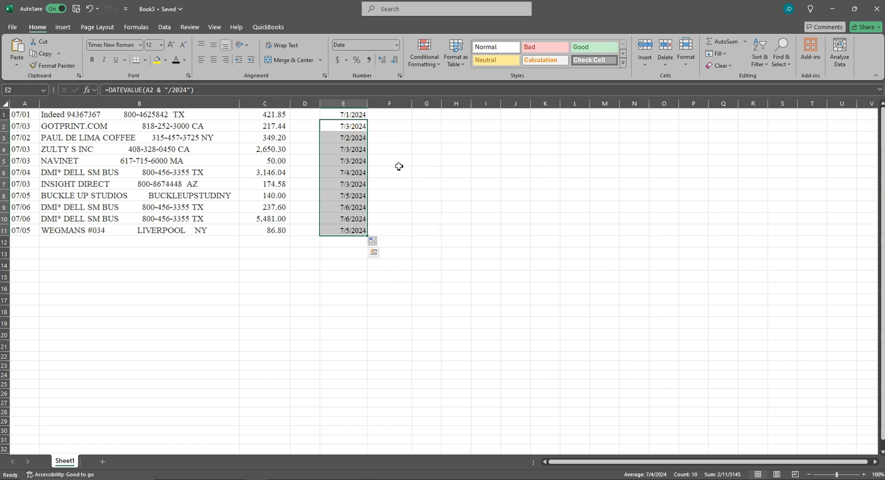
pyautogui.click(389, 148)
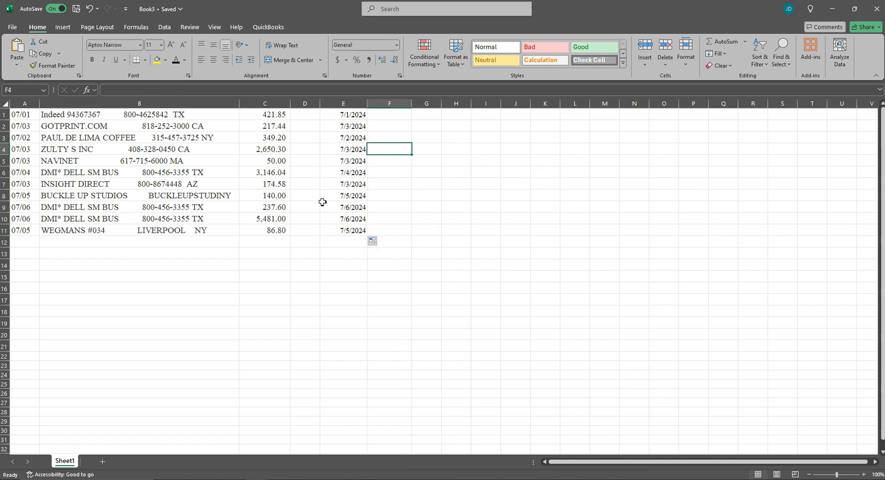
pyautogui.click(338, 117)
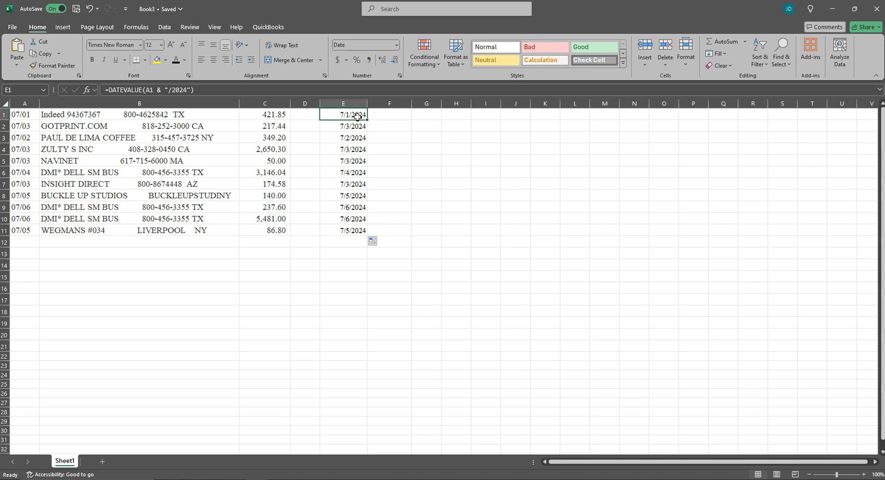
pyautogui.click(399, 124)
# Copy the full dates in E1:E11 and paste them as values with number formatting over the incomplete dates starting at A1.
pyautogui.moveTo(346, 113); pyautogui.dragTo(346, 231)
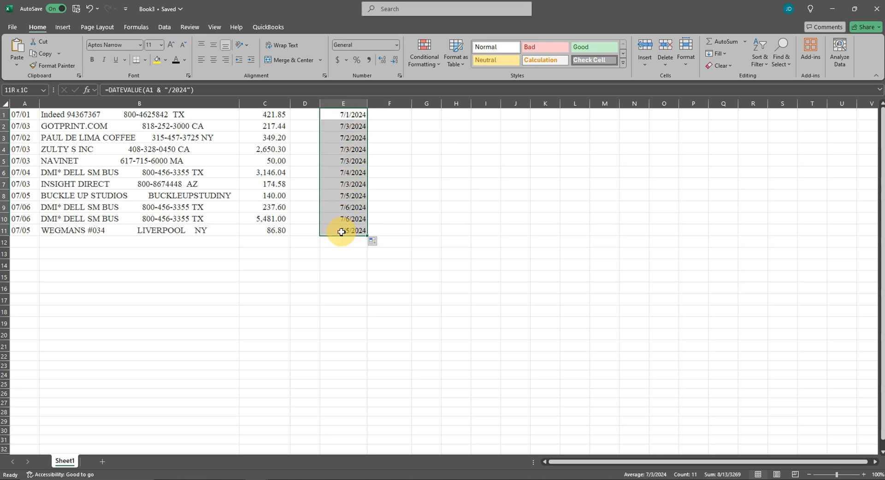
pyautogui.rightClick(354, 210)
pyautogui.click(371, 194)
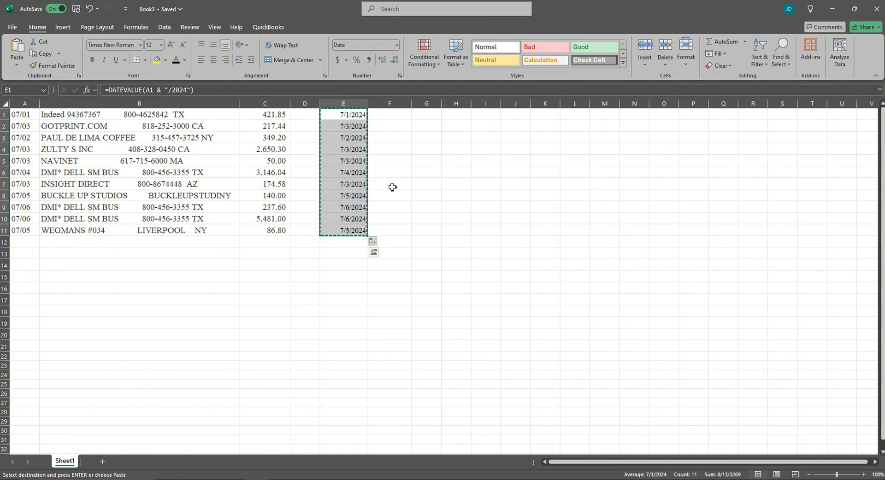
pyautogui.click(21, 117)
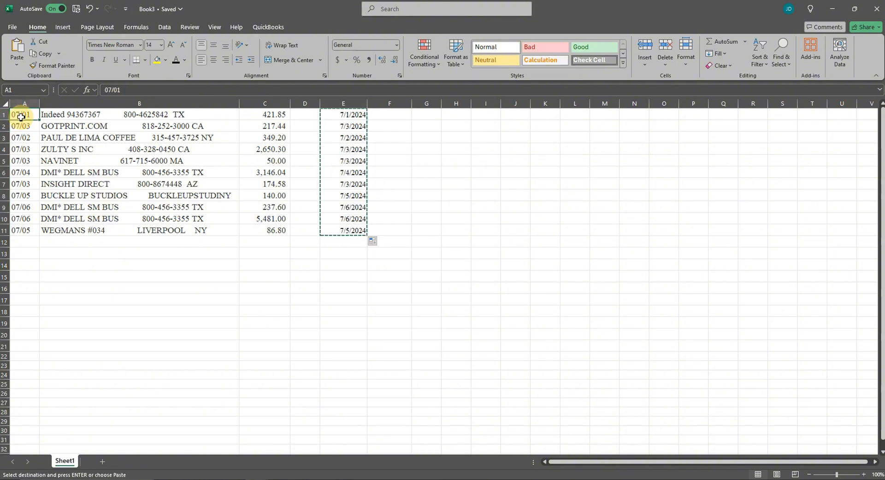
pyautogui.rightClick(21, 116)
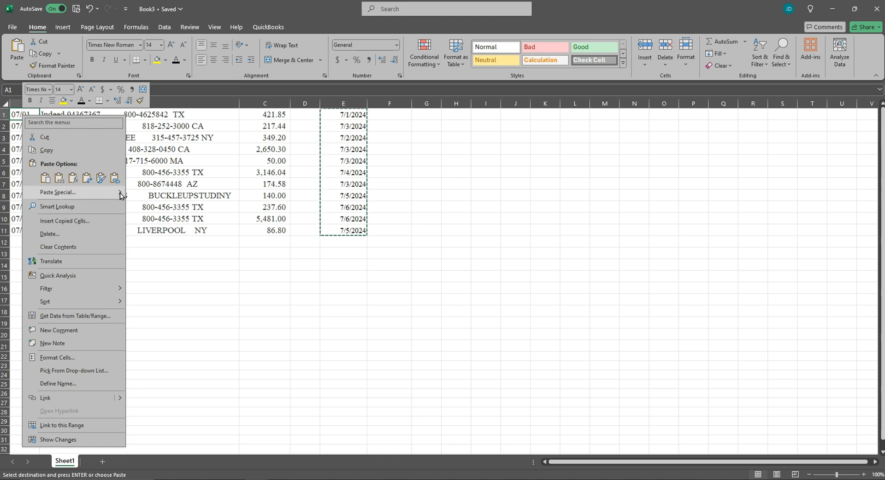
pyautogui.moveTo(119, 192)
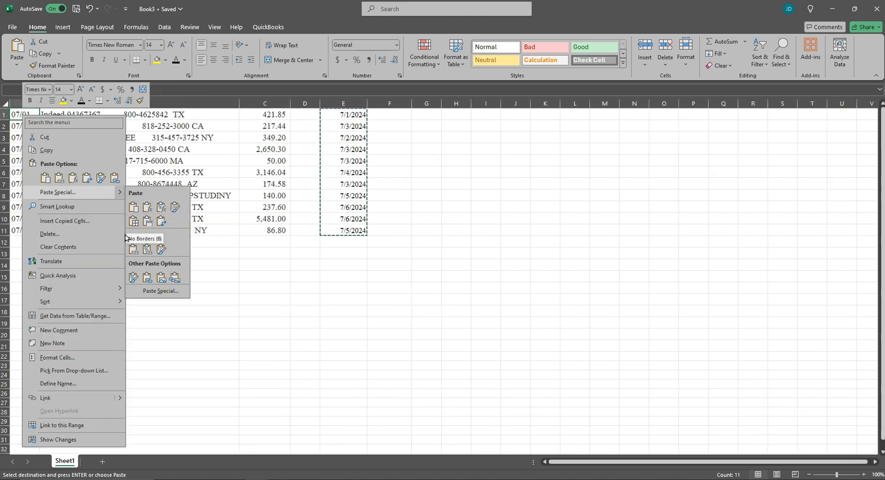
pyautogui.click(147, 249)
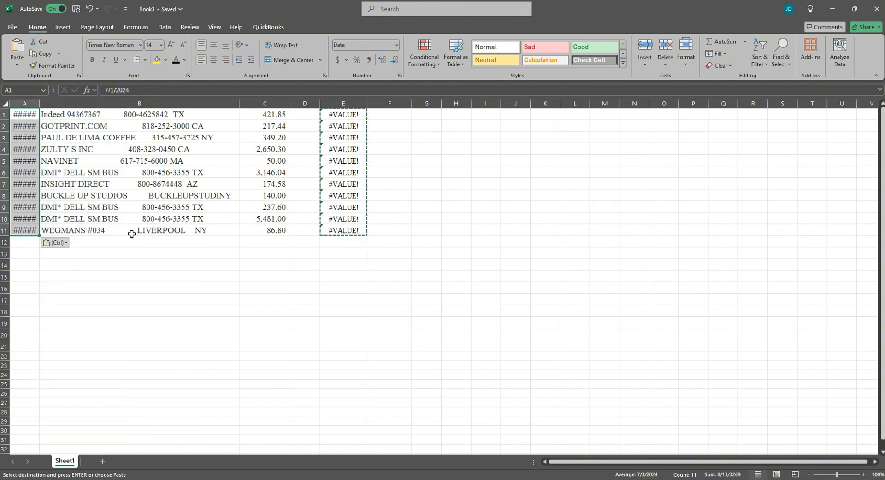
# Widen column A to fit the full dates and check the formula in cell E1.
pyautogui.moveTo(40, 102); pyautogui.dragTo(56, 102)
pyautogui.moveTo(358, 115); pyautogui.dragTo(352, 231)
pyautogui.hotkey('ctrl', 'v')
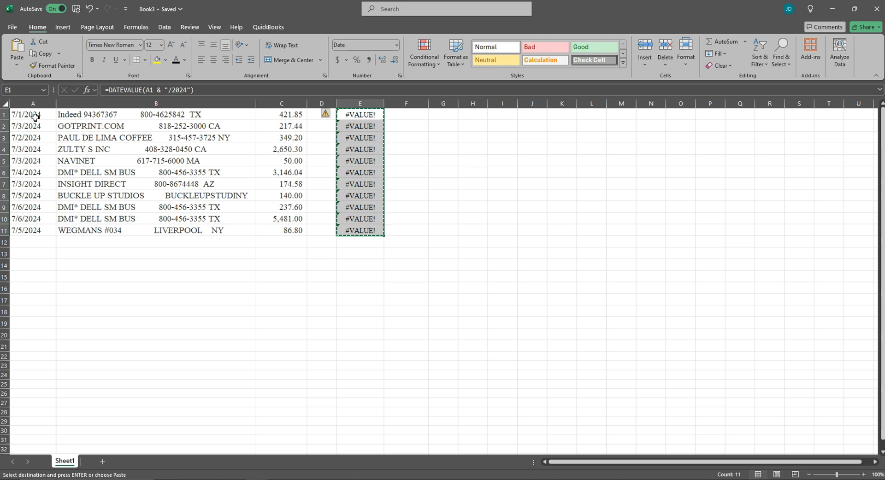
pyautogui.click(588, 130)
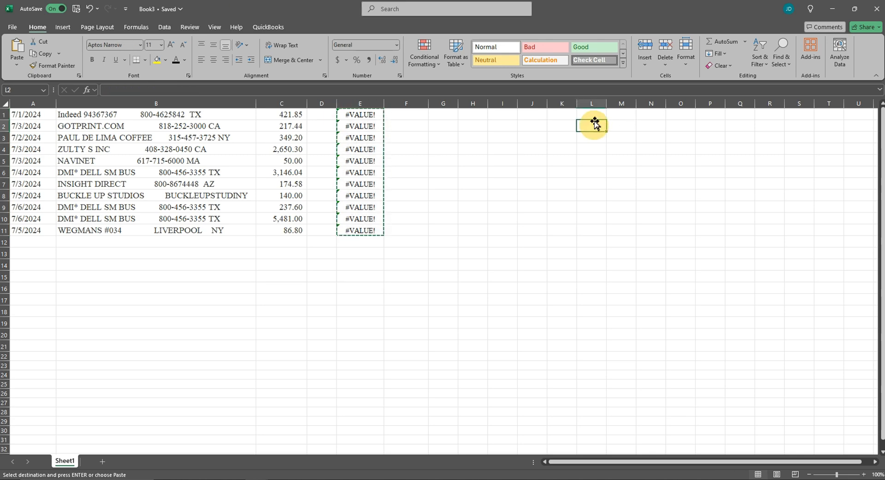
pyautogui.click(21, 88)
pyautogui.click(367, 114)
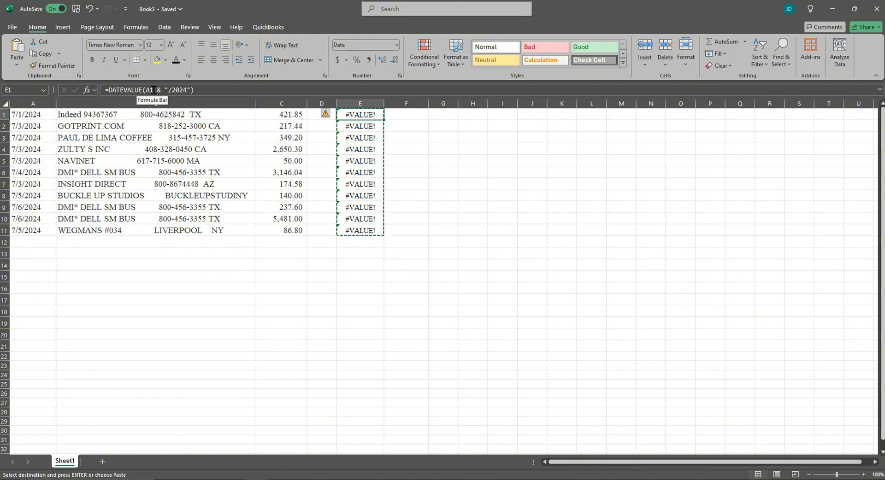
pyautogui.click(39, 116)
# Delete the leftover helper formulas in E1:E11.
pyautogui.moveTo(365, 113); pyautogui.dragTo(359, 254)
pyautogui.press('Delete')
pyautogui.click(471, 147)
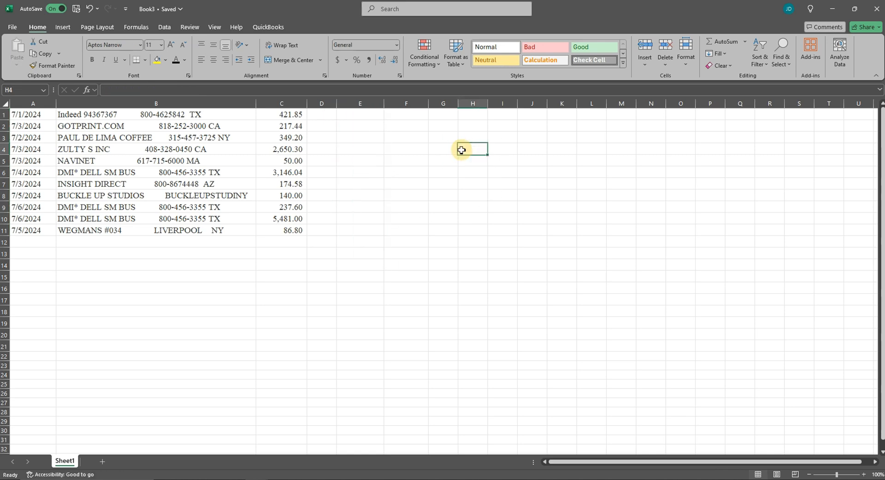